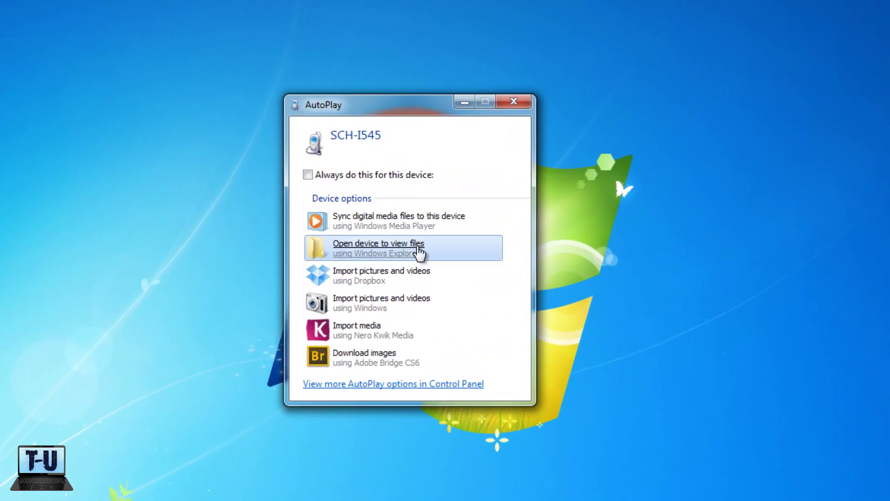
- Open the SCH-I545 phone in Windows Explorer from the AutoPlay prompt
left_click(419, 253)
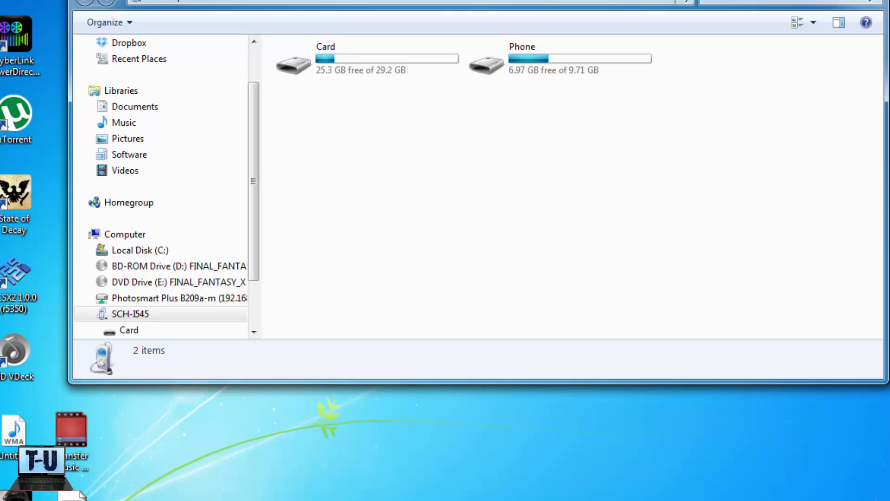
- Open Computer, then the SCH-I545 phone and its Card drive with Android, DCIM, Music and other folders
left_click(9, 493)
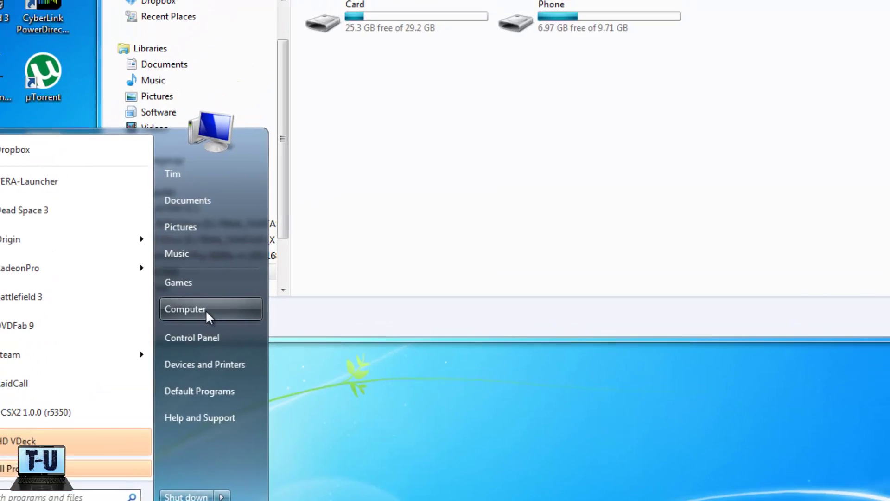
left_click(205, 309)
double_click(288, 345)
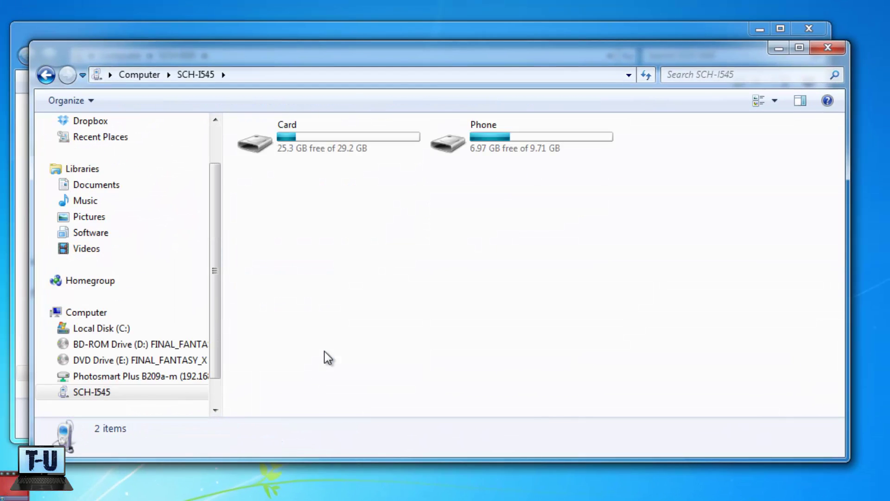
left_click_drag(424, 50, 766, 141)
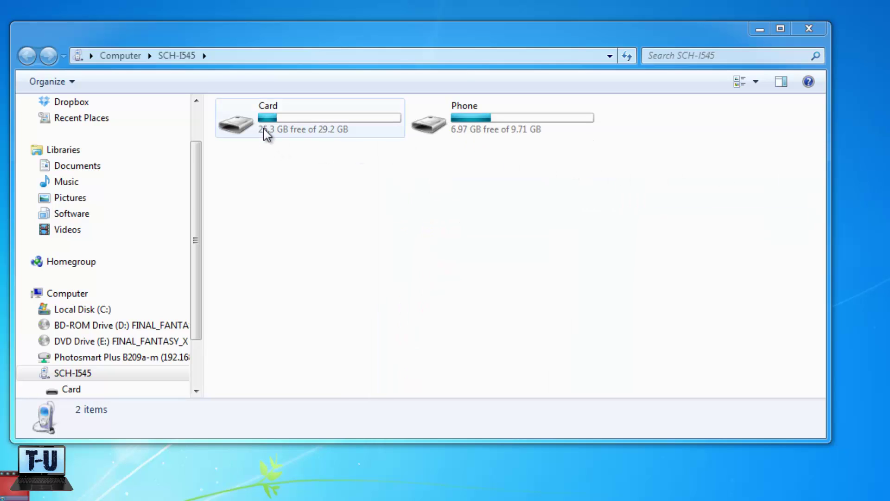
double_click(266, 134)
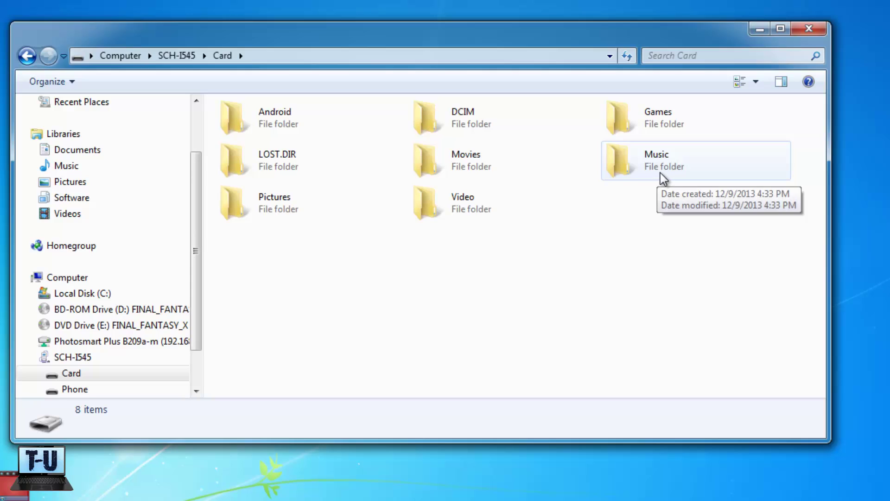
- Open a second Explorer window on Libraries and snap it to the right half of the screen
right_click(644, 200)
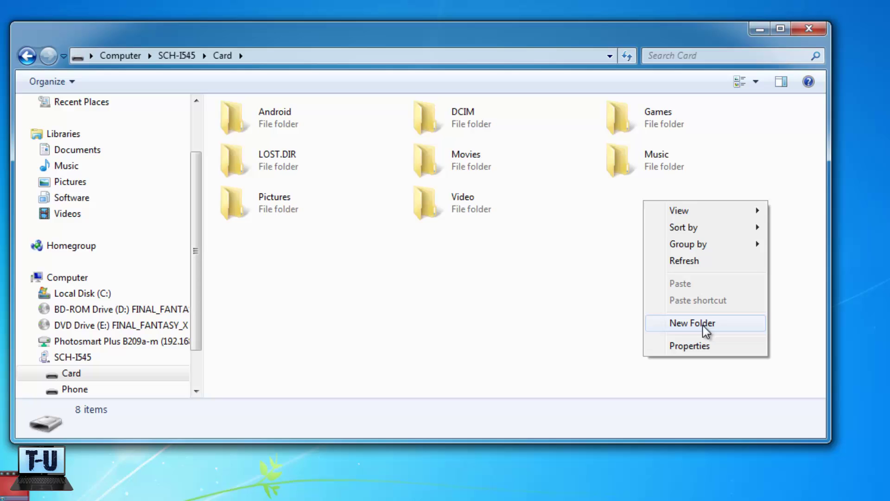
left_click(625, 217)
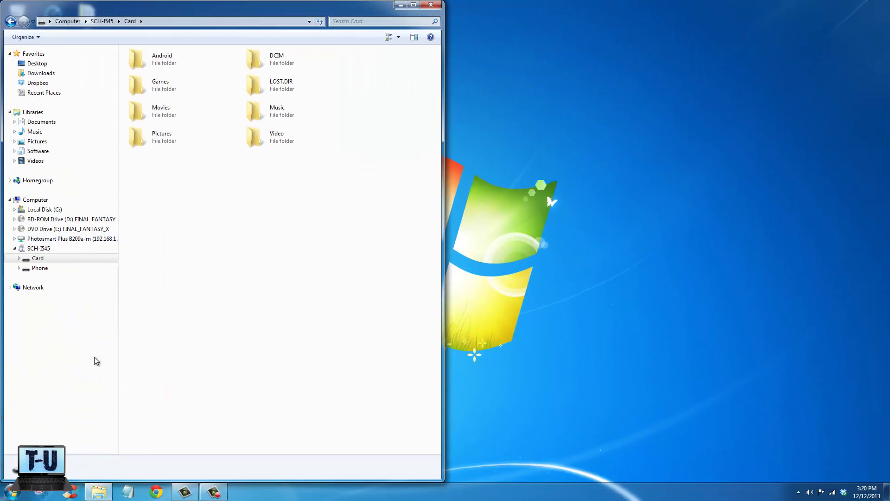
left_click(12, 491)
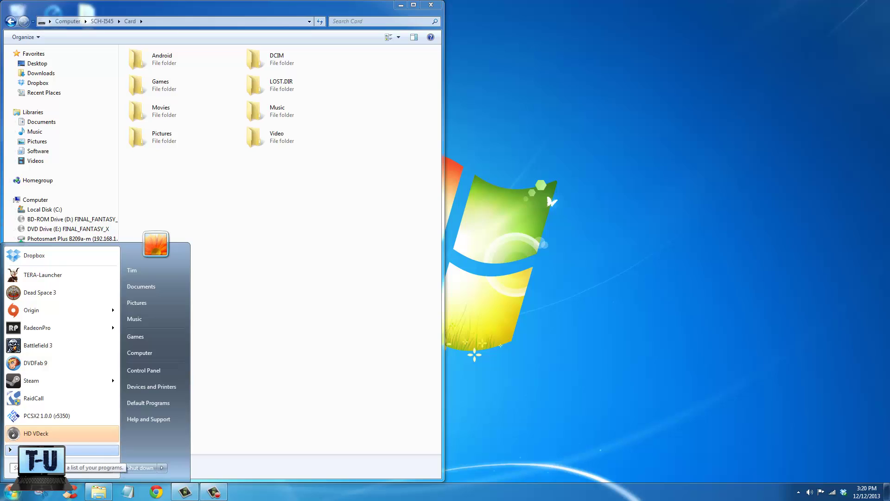
right_click(106, 494)
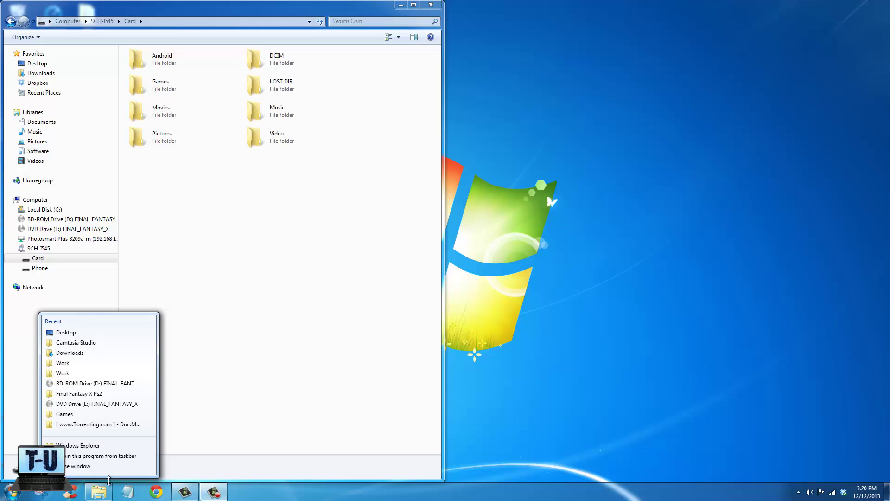
left_click(97, 446)
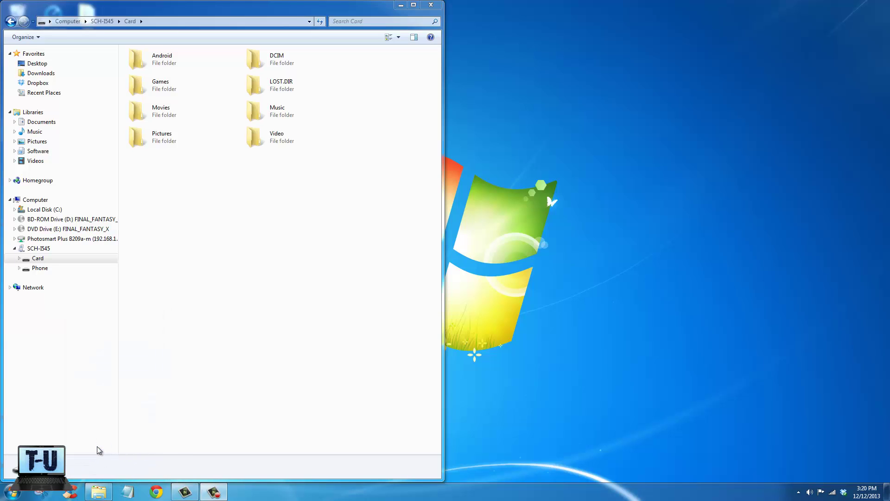
left_click_drag(315, 142, 888, 171)
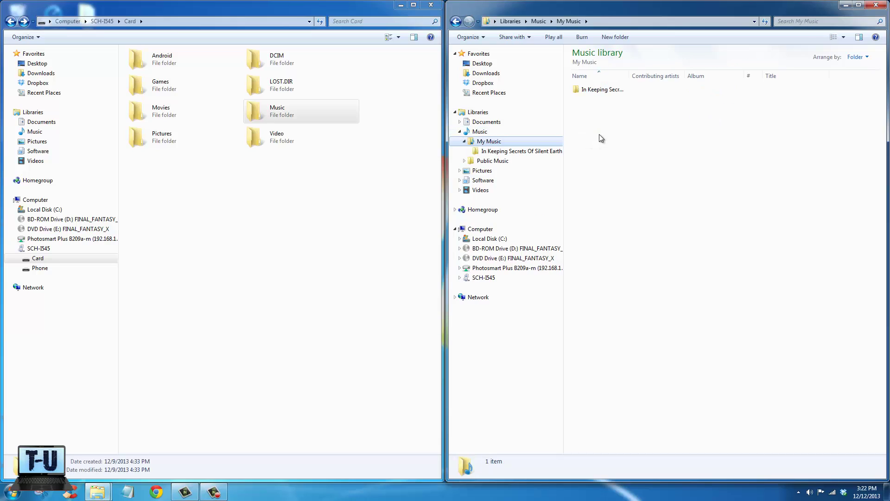
- Drag 'In Keeping Secrets Of Silent Earth 3 (2003)' from My Music onto the card's Music folder and check it there
left_click_drag(630, 76, 694, 76)
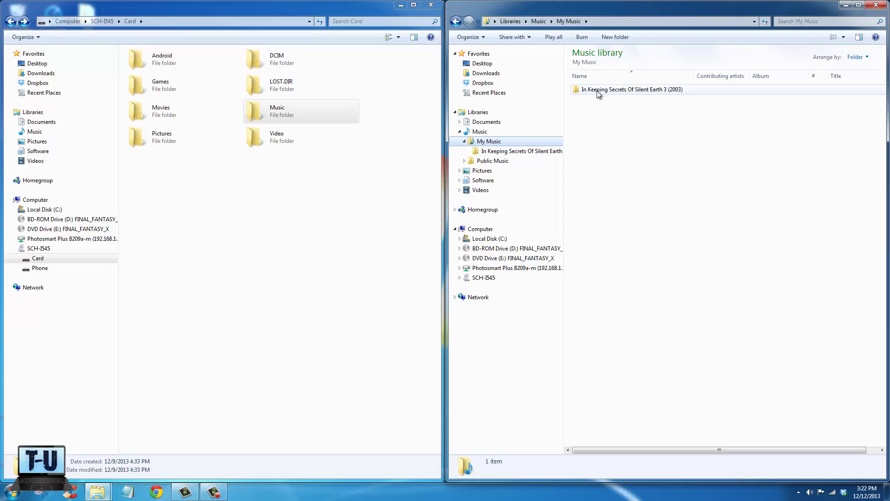
left_click_drag(597, 91, 282, 118)
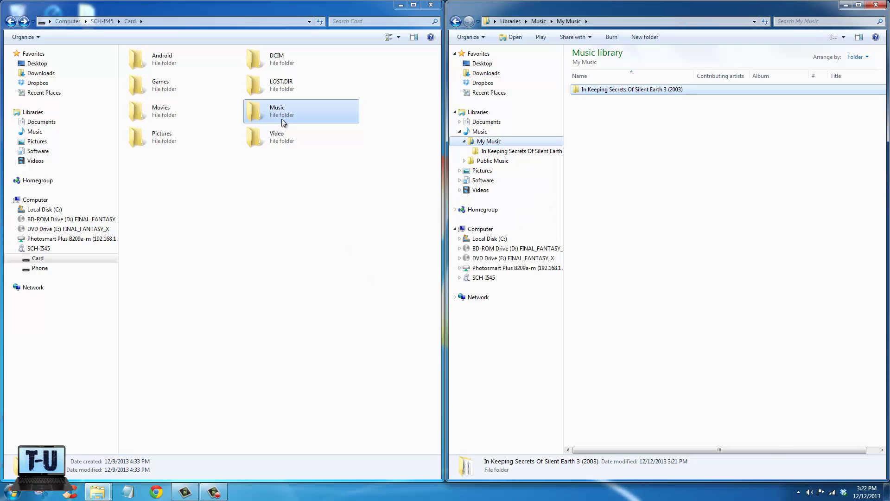
double_click(284, 117)
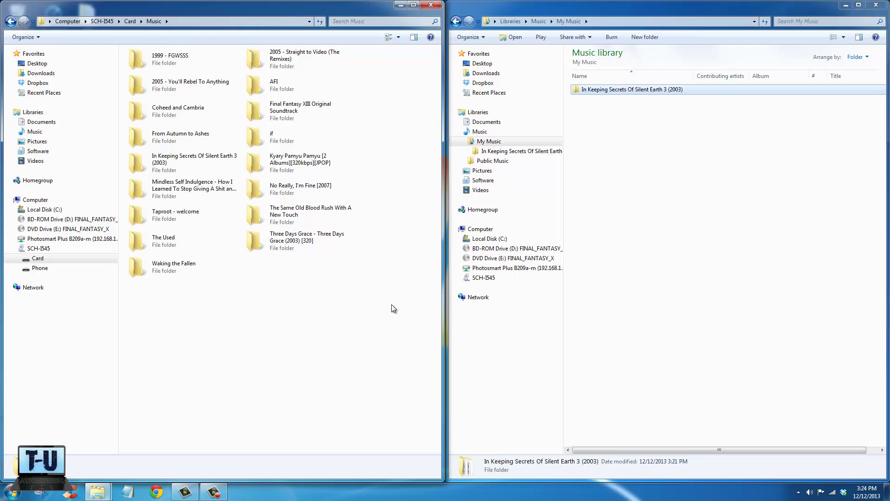
- In Chrome, search Google for 'google play' and open the Google Play store result
left_click(156, 491)
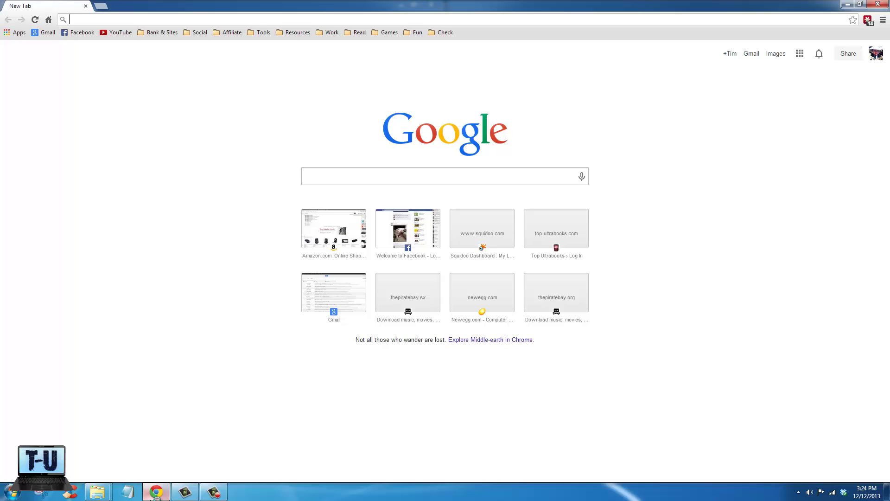
left_click(387, 175)
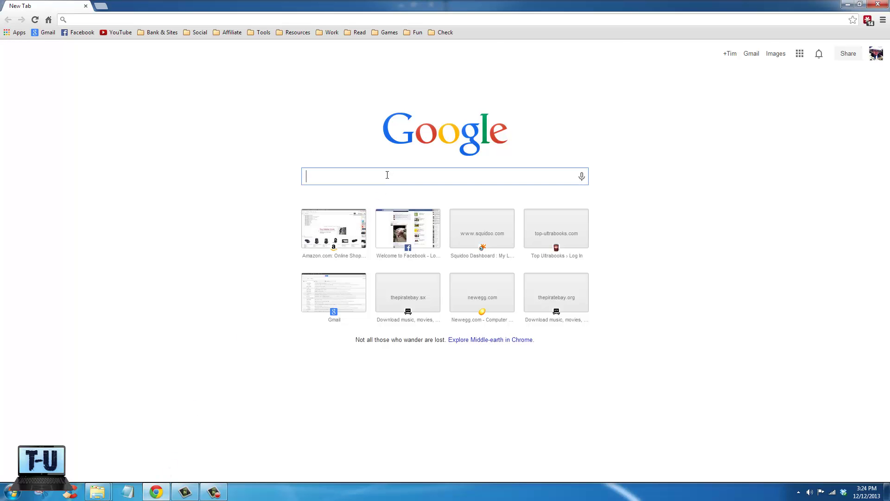
type("google")
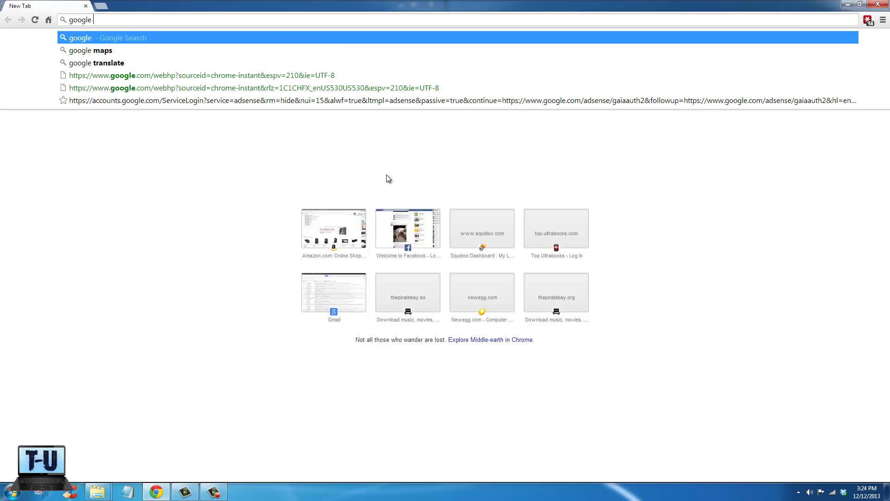
type(" play")
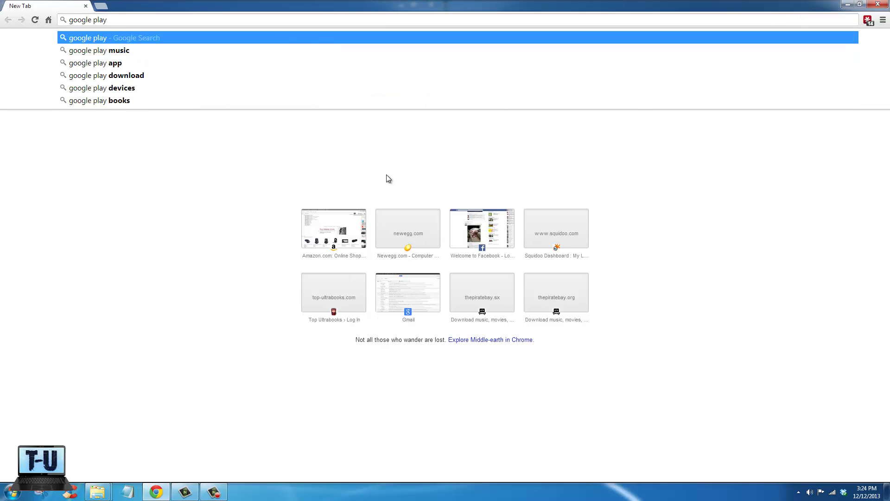
key("Return")
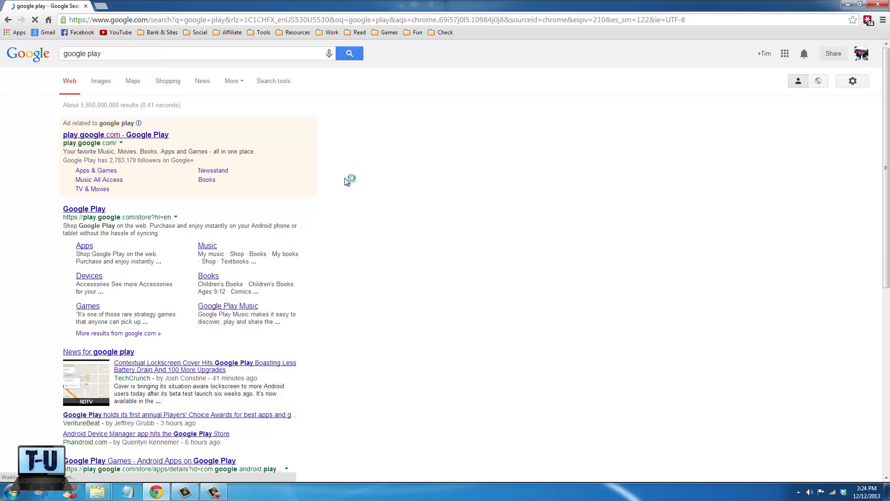
left_click(95, 209)
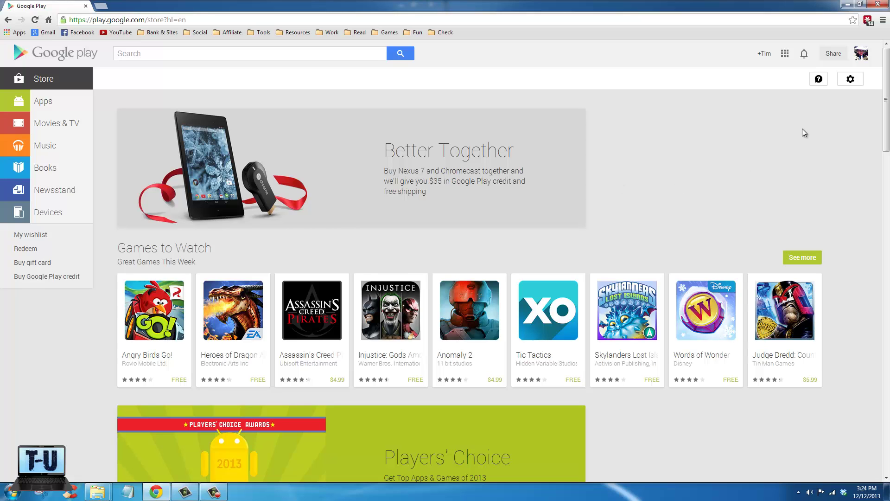
- Go to the Music section of Google Play and open My music's Listen Now page
left_click(58, 148)
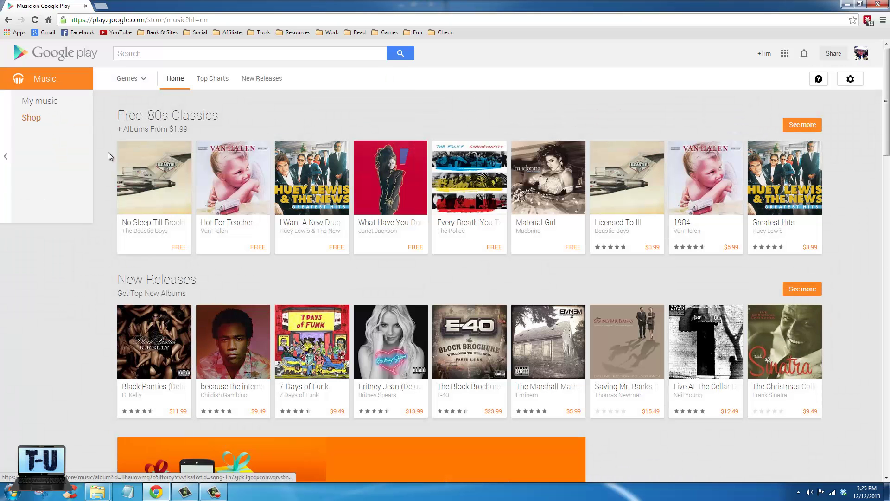
left_click(46, 106)
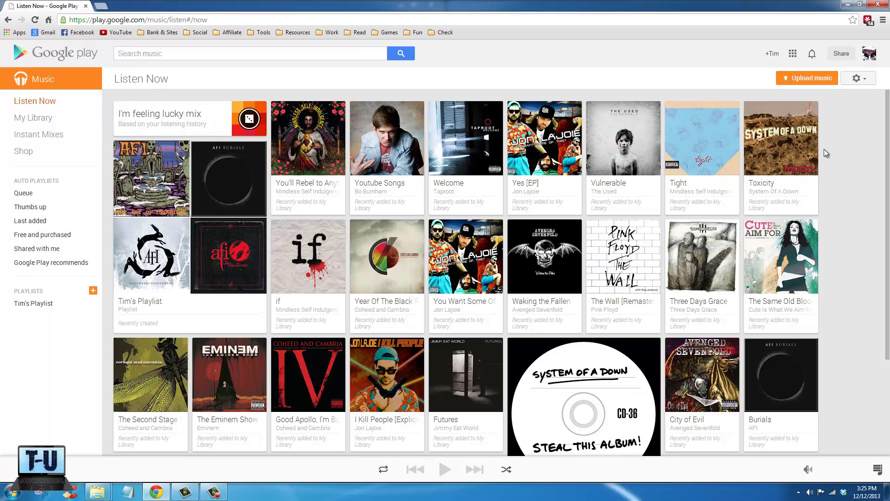
mouse_move(814, 112)
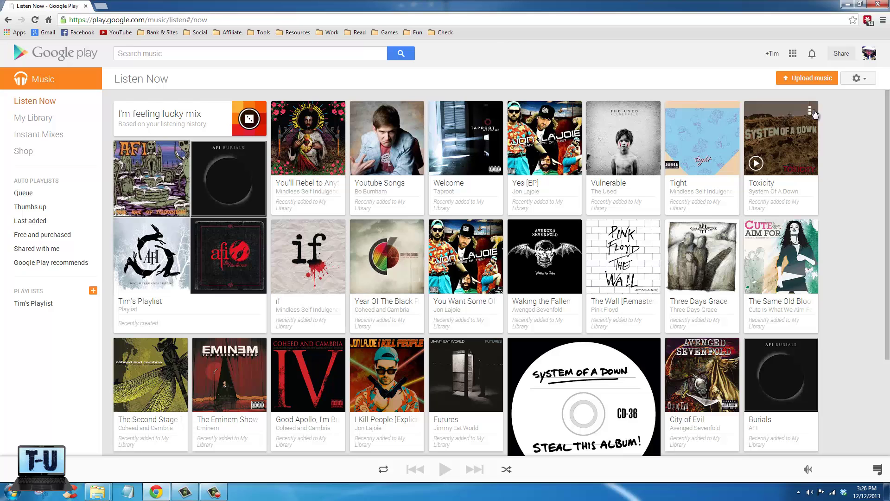
- Download the Music Manager installer from the Upload music page and run the .exe
left_click(818, 79)
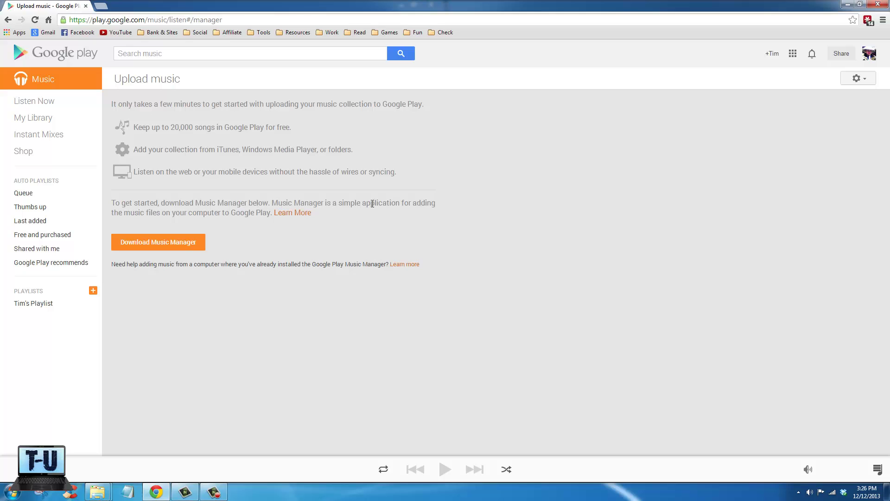
left_click(175, 247)
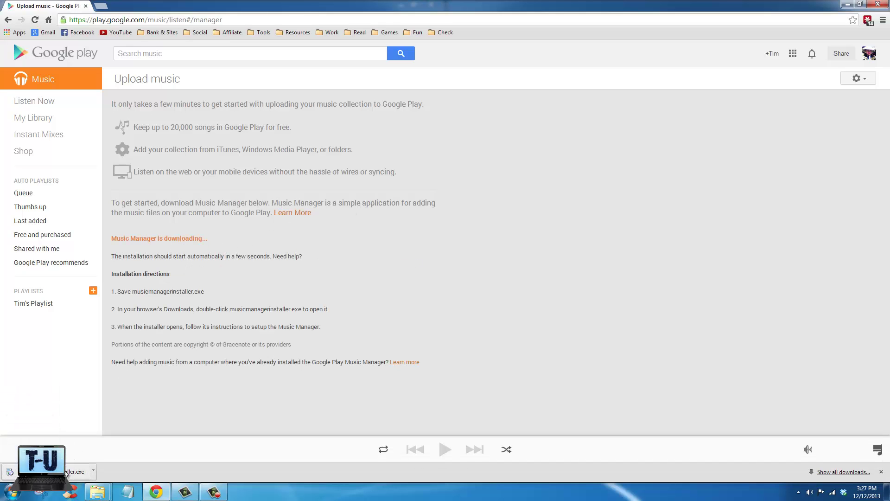
left_click(74, 471)
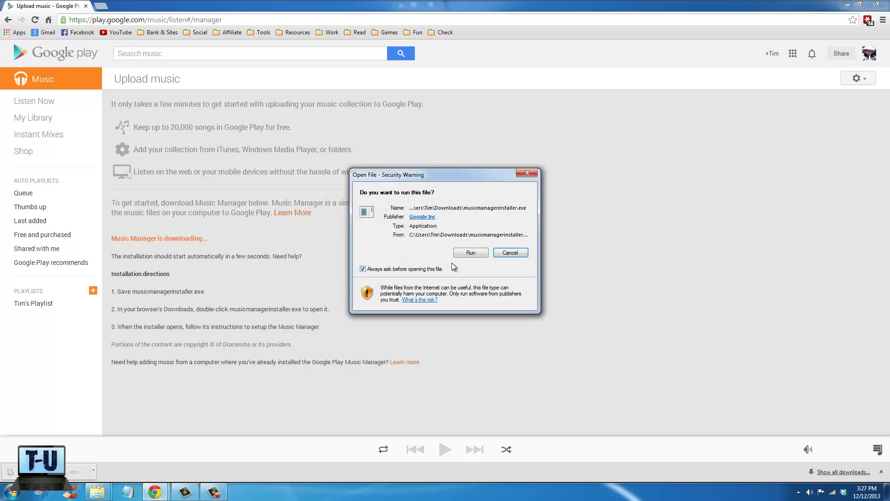
left_click(470, 253)
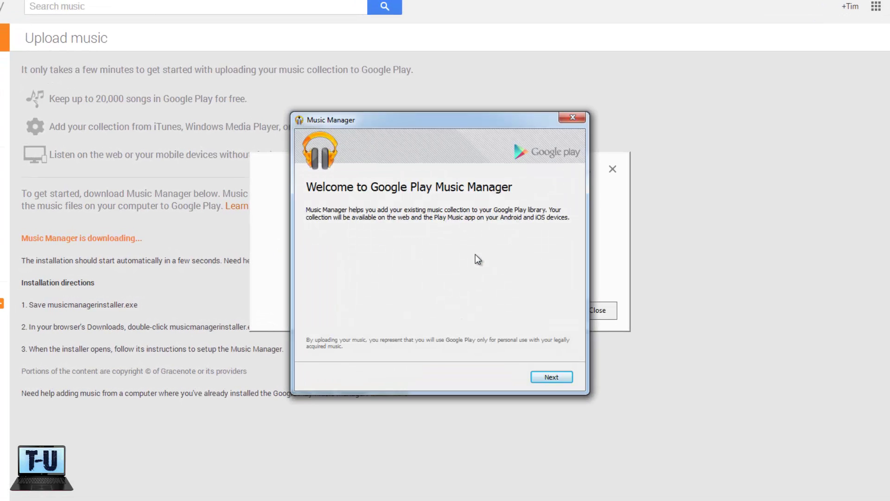
- Set Music Manager to upload all iTunes songs and playlists, with automatic upload of future songs
left_click(552, 377)
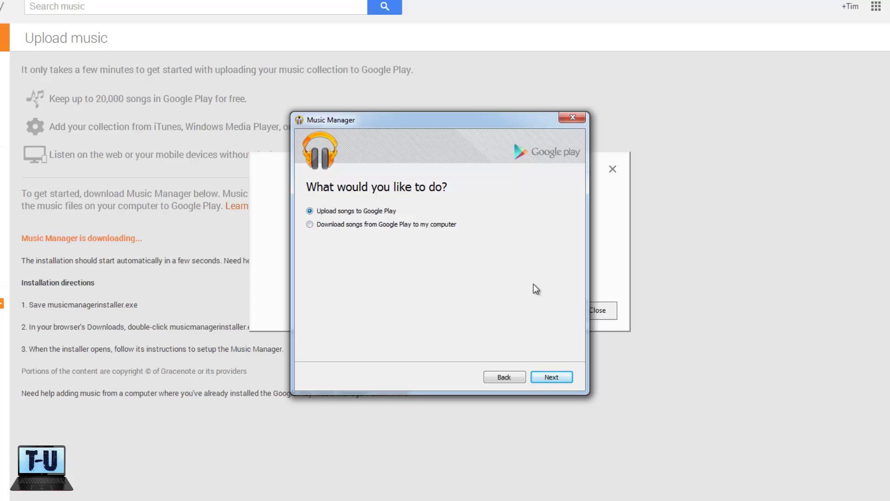
left_click(552, 376)
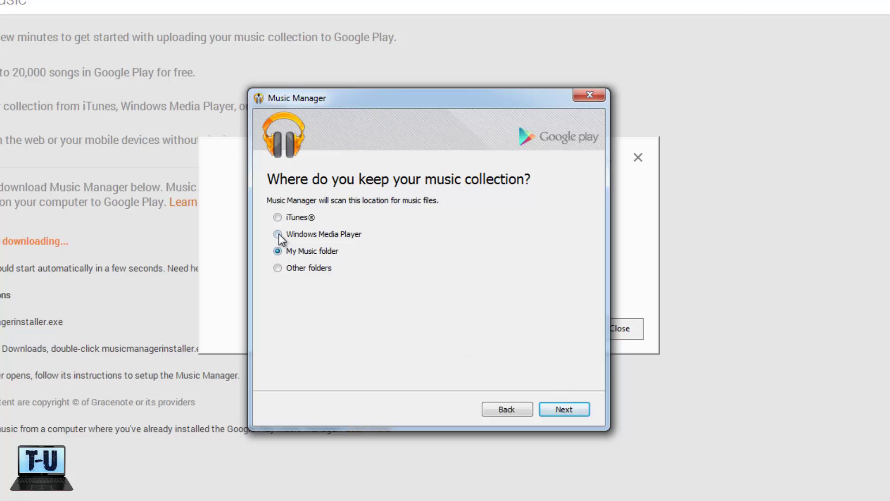
left_click(277, 218)
key("Return")
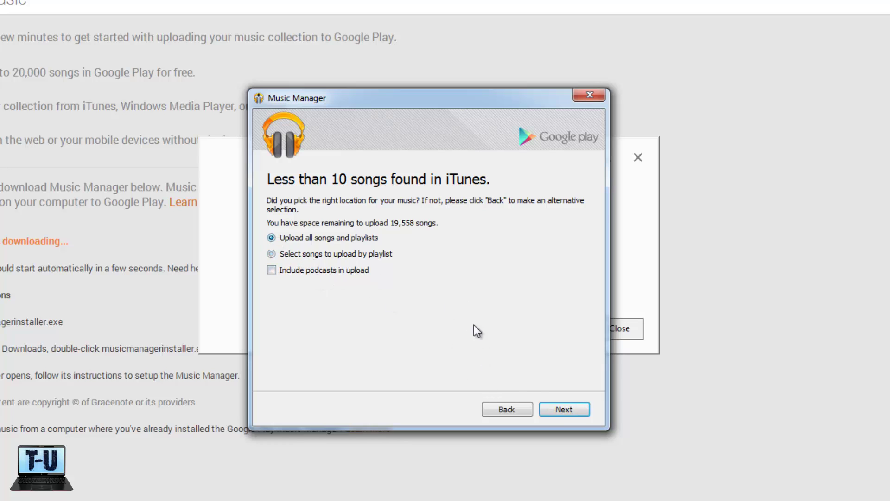
left_click(558, 407)
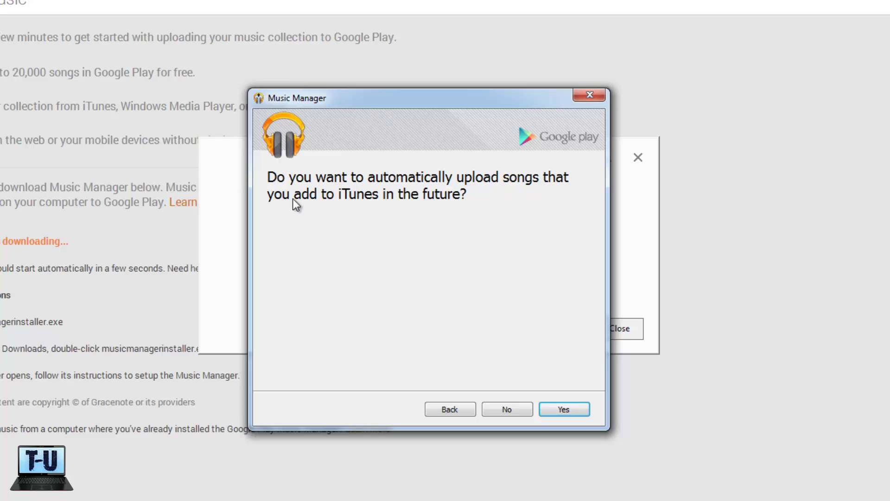
left_click(552, 410)
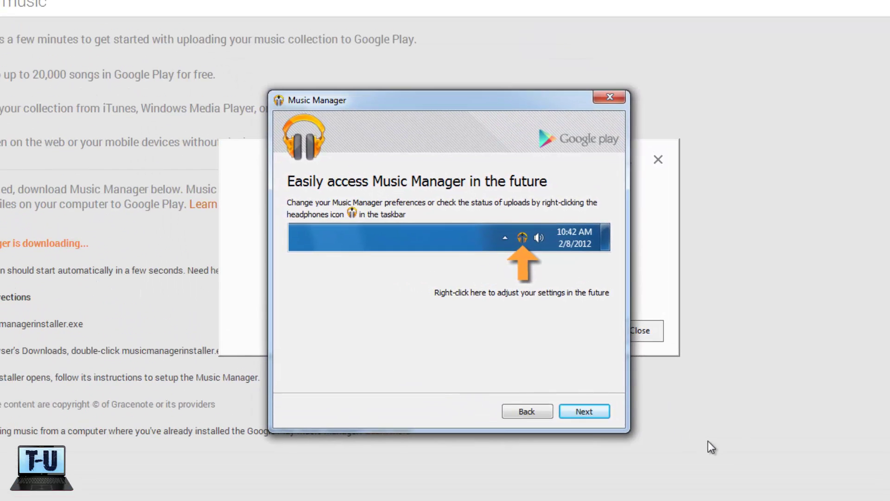
left_click(605, 414)
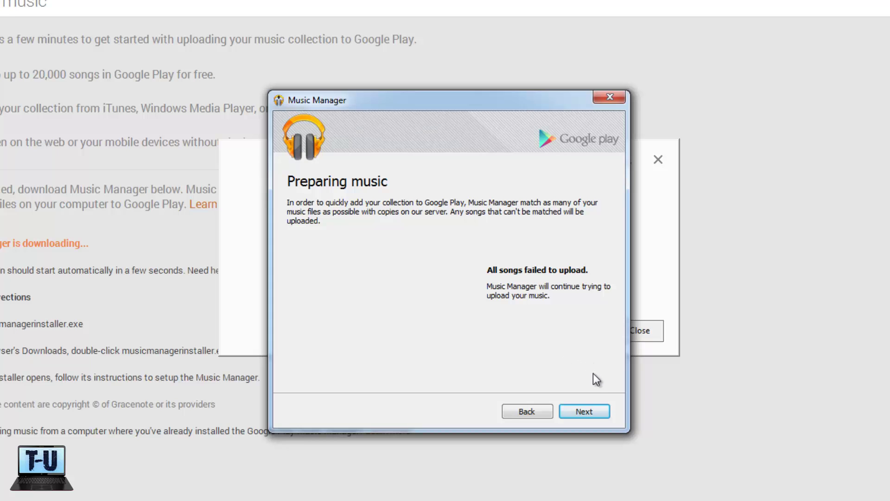
- Continue past the Preparing music step and go to the music player's Listen Now page
left_click(595, 411)
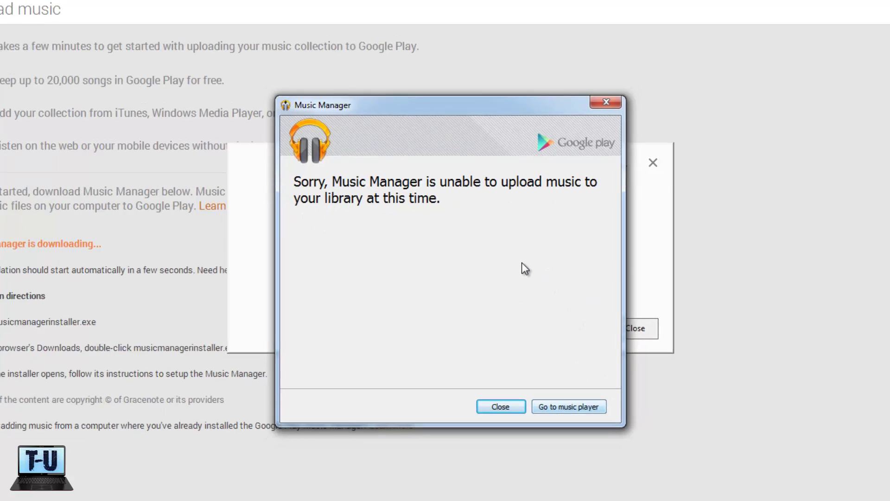
left_click(569, 407)
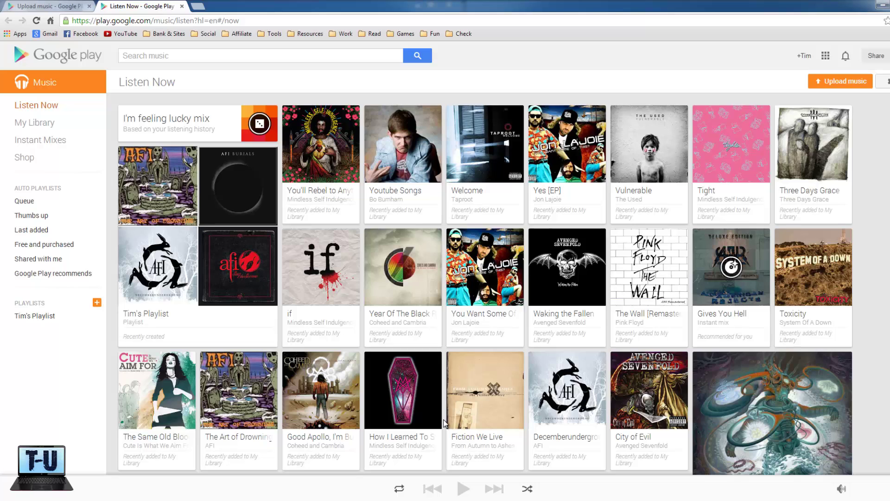
mouse_move(394, 419)
left_click(831, 500)
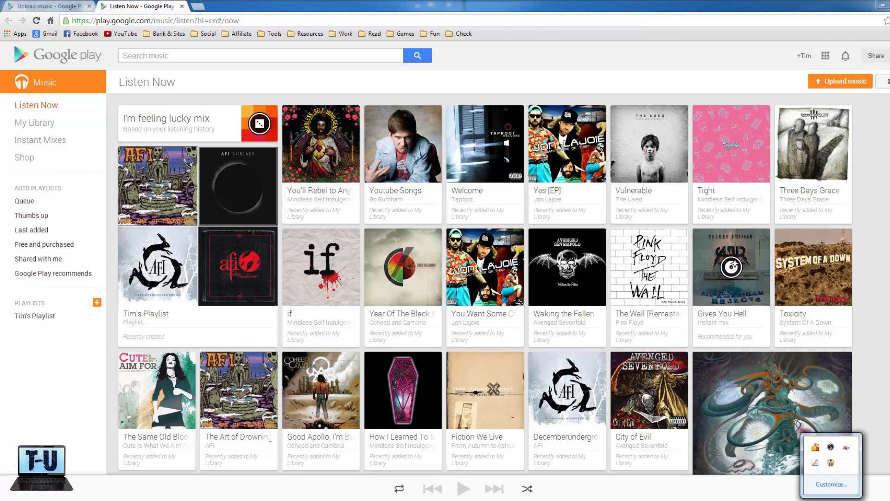
left_click(830, 463)
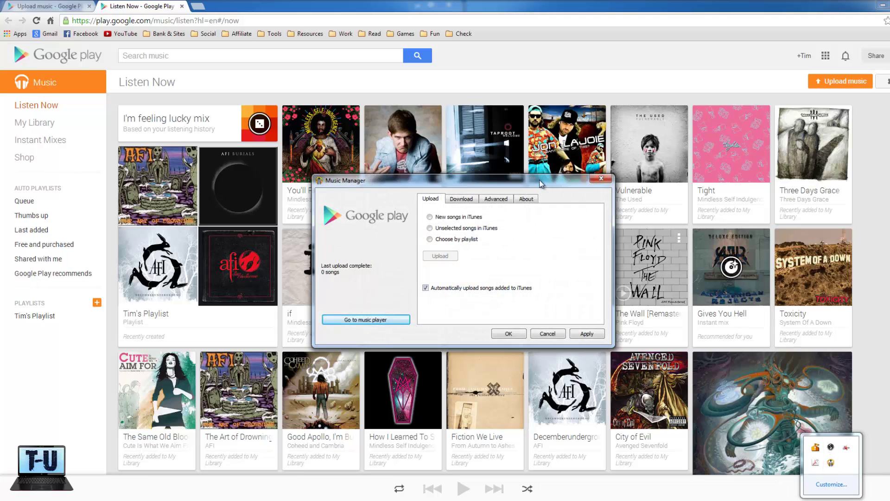
left_click(470, 203)
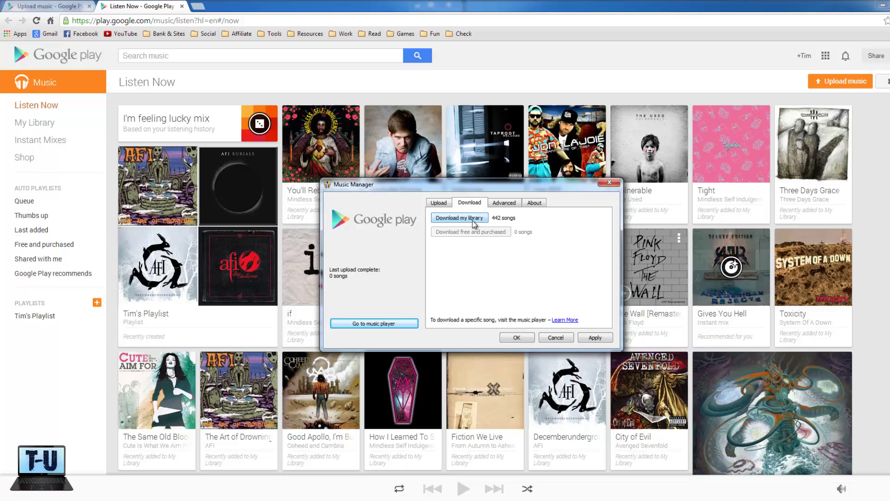
left_click(507, 204)
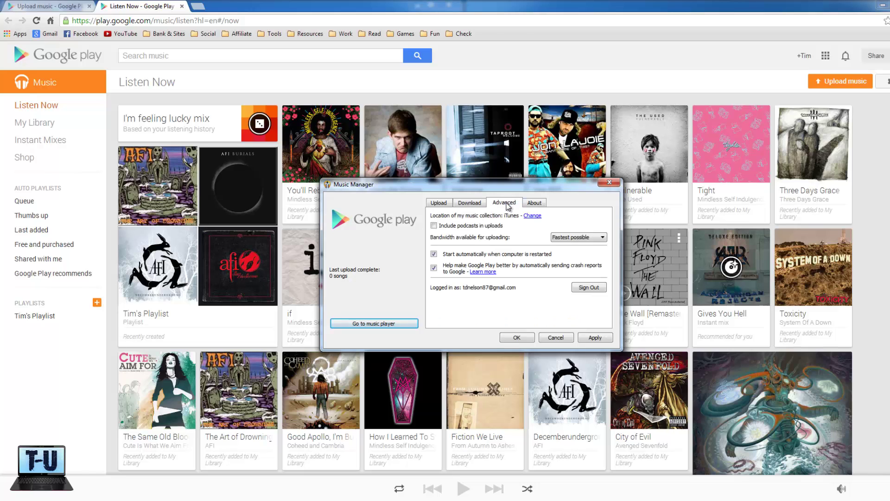
left_click(478, 206)
left_click(440, 204)
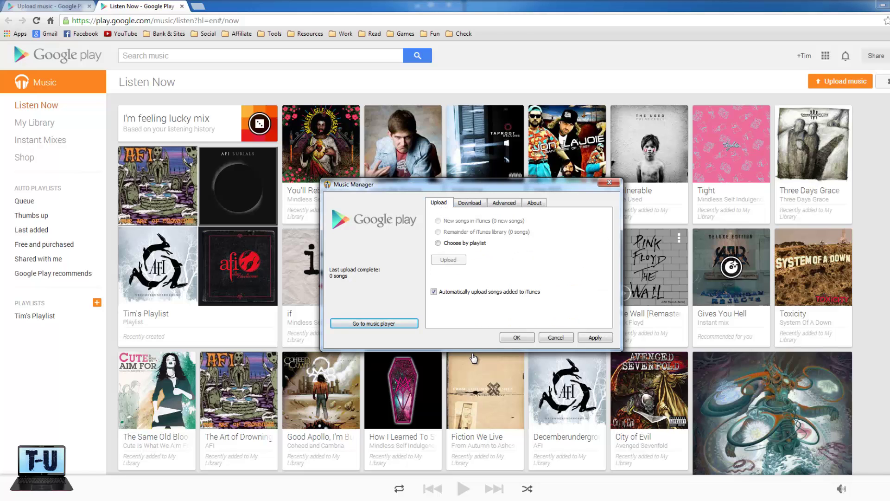
left_click_drag(491, 187, 494, 196)
left_click(612, 191)
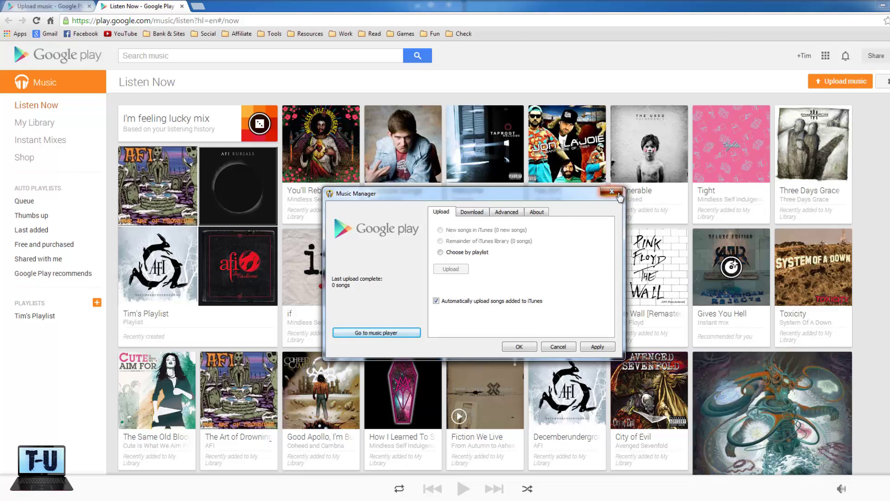